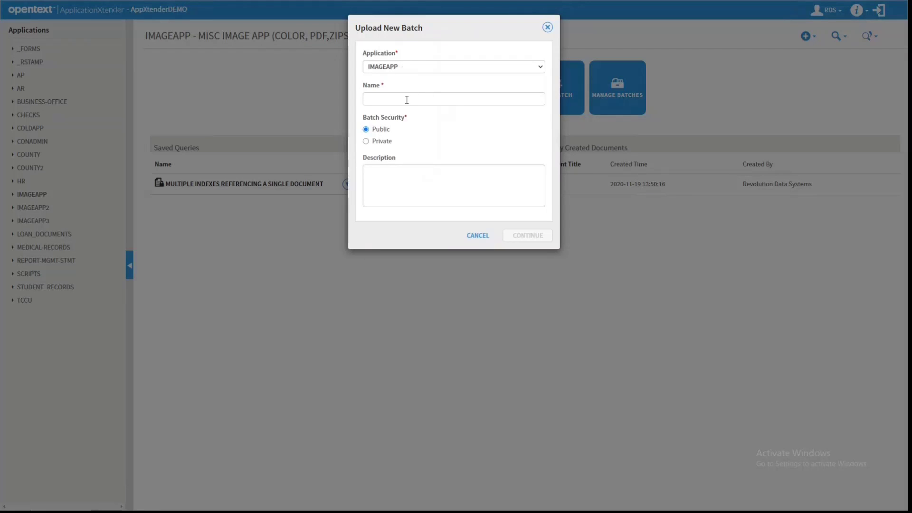
# Create a new public upload batch named ROTATE in the IMAGEAPP application
pyautogui.click(407, 100)
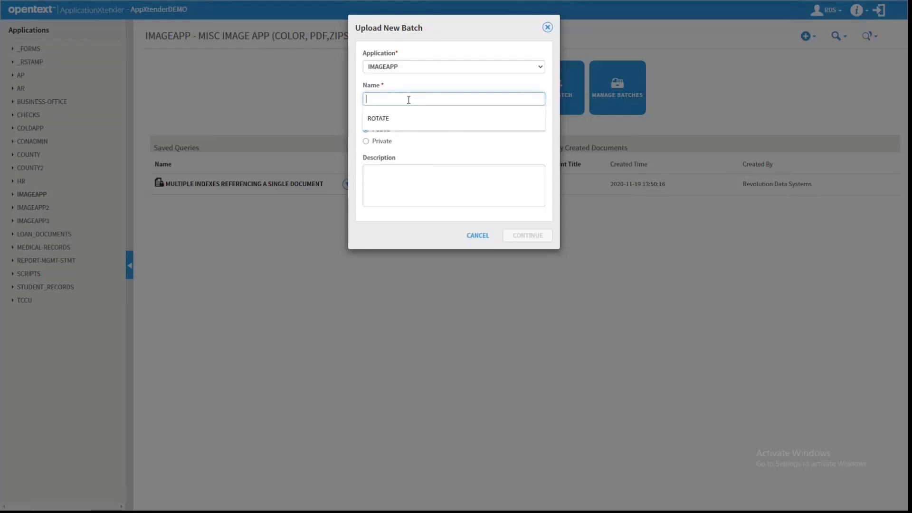
pyautogui.press('Down')
pyautogui.press('Return')
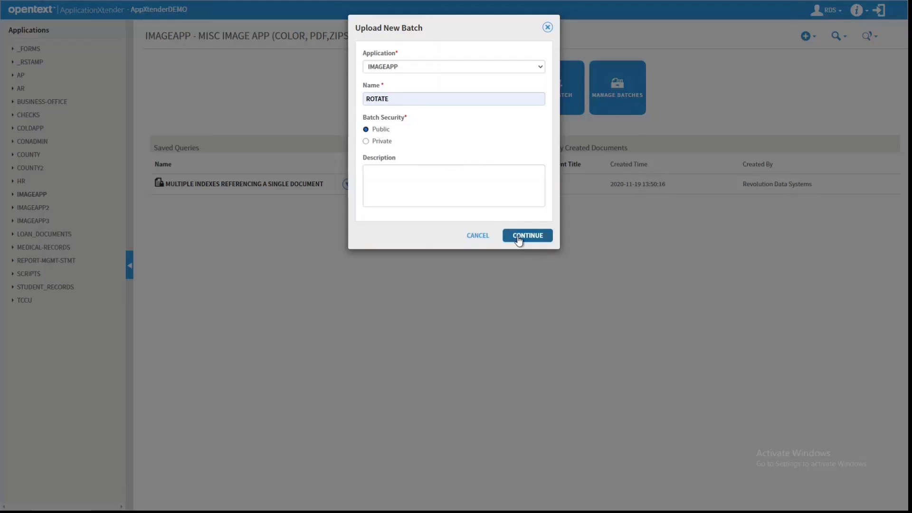
pyautogui.click(519, 237)
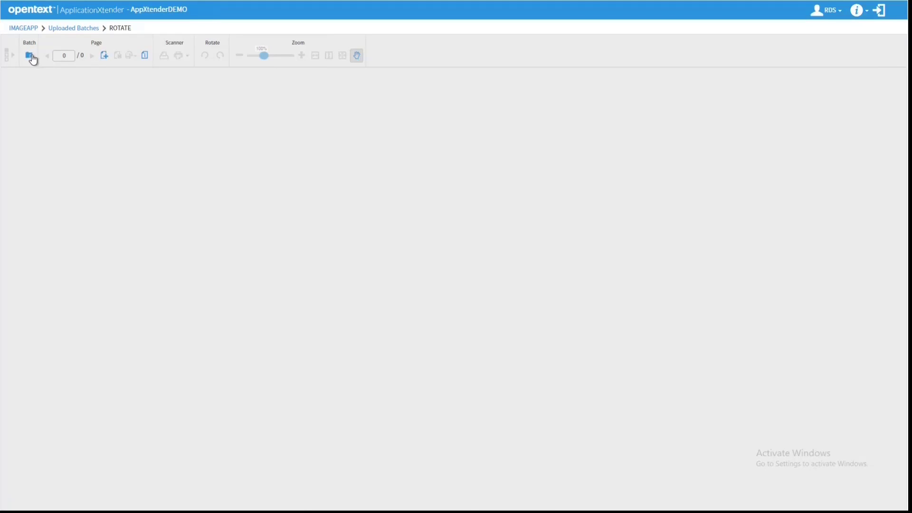
# Add RDS-AX - Rotate.jpg from the Desktop as a new page in the ROTATE batch
pyautogui.click(104, 57)
pyautogui.click(394, 69)
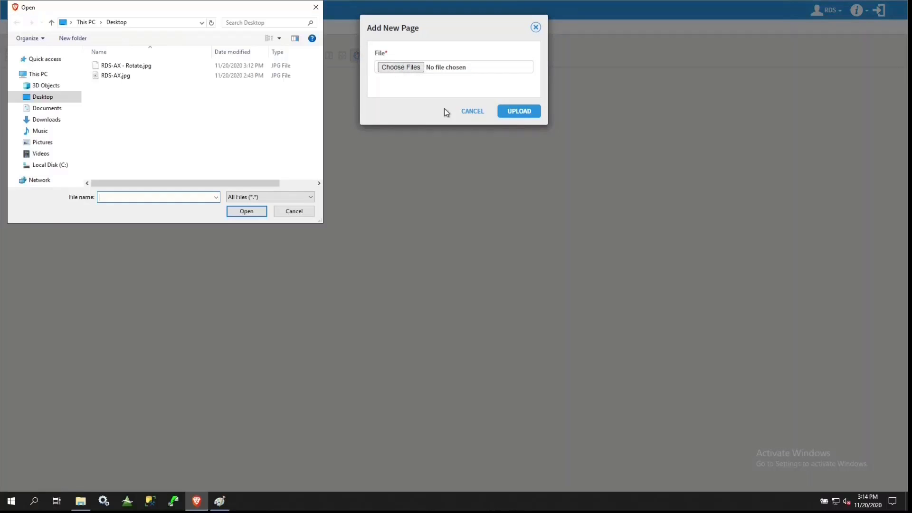
pyautogui.doubleClick(125, 67)
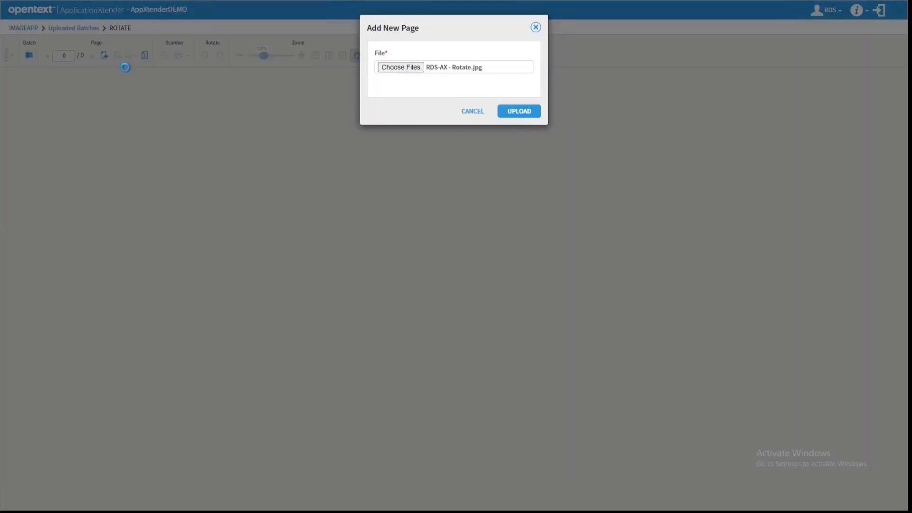
pyautogui.click(511, 117)
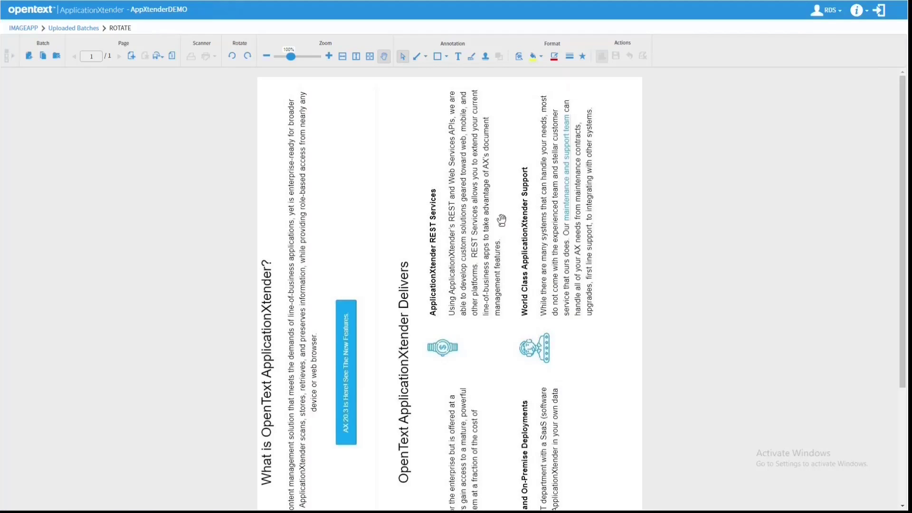
# Reopen the ROTATE batch from the uploaded batches list and rotate its page 90° clockwise
pyautogui.click(91, 29)
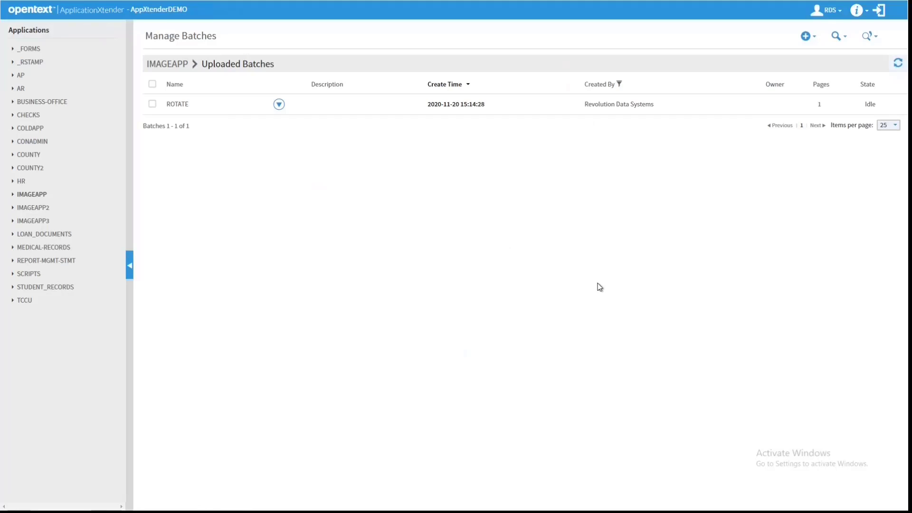
pyautogui.doubleClick(423, 108)
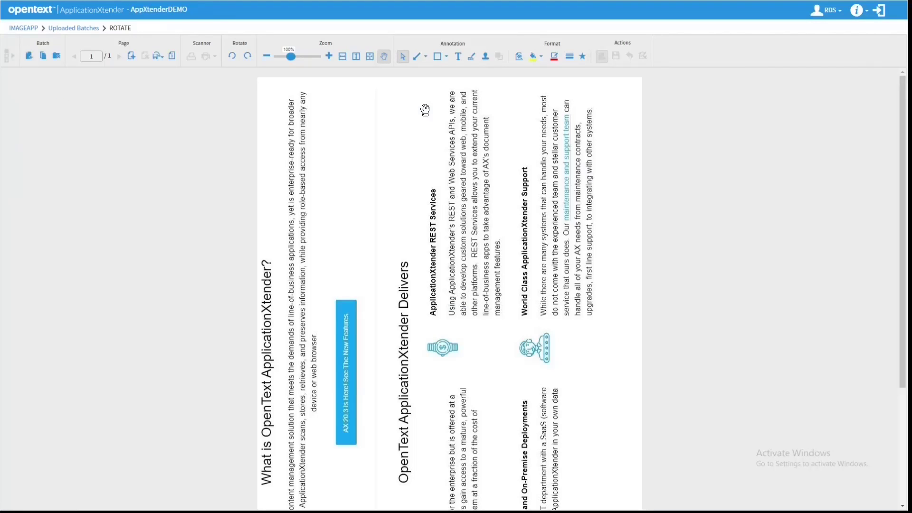
pyautogui.click(164, 62)
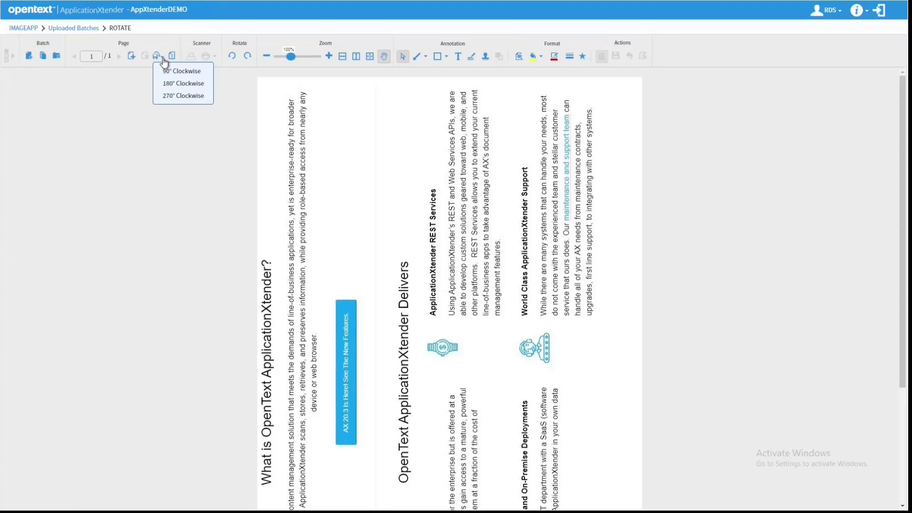
pyautogui.click(205, 71)
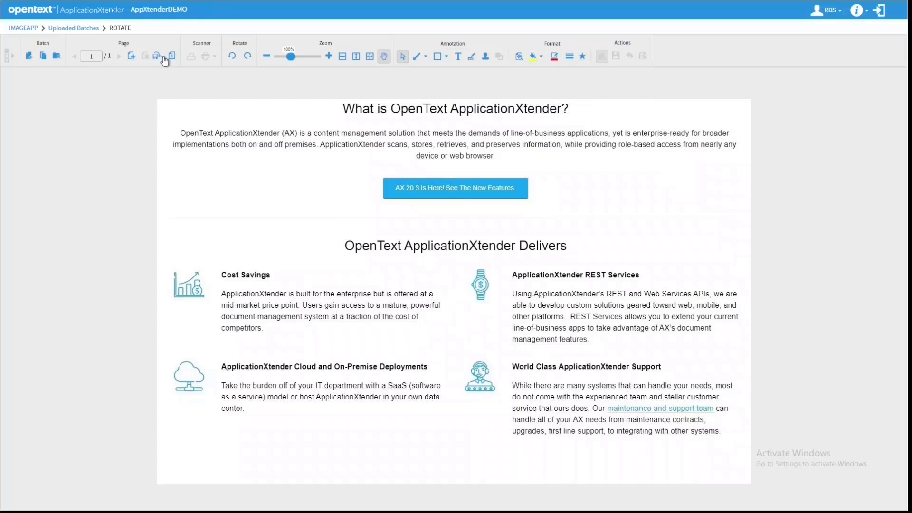
# Return to the uploaded batches, reopen ROTATE to check the page's saved orientation, and view the page rotation options
pyautogui.click(90, 29)
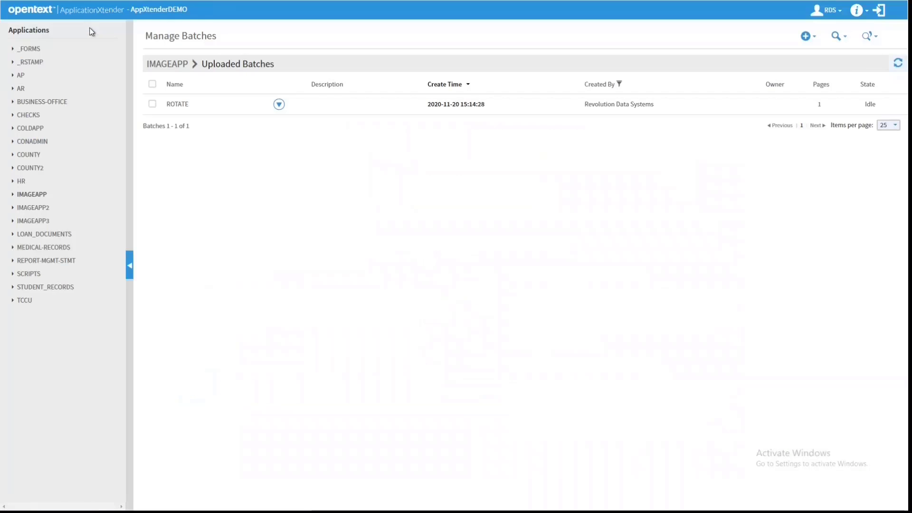
pyautogui.click(178, 105)
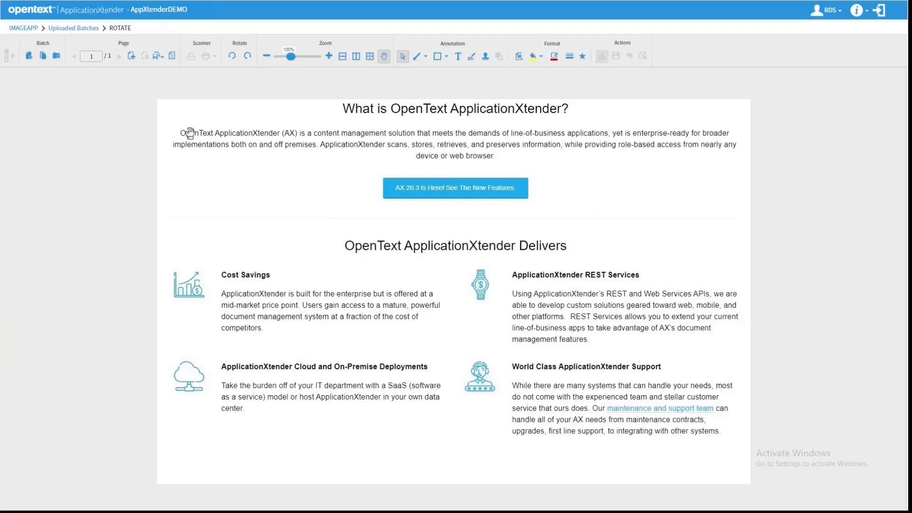
pyautogui.click(162, 57)
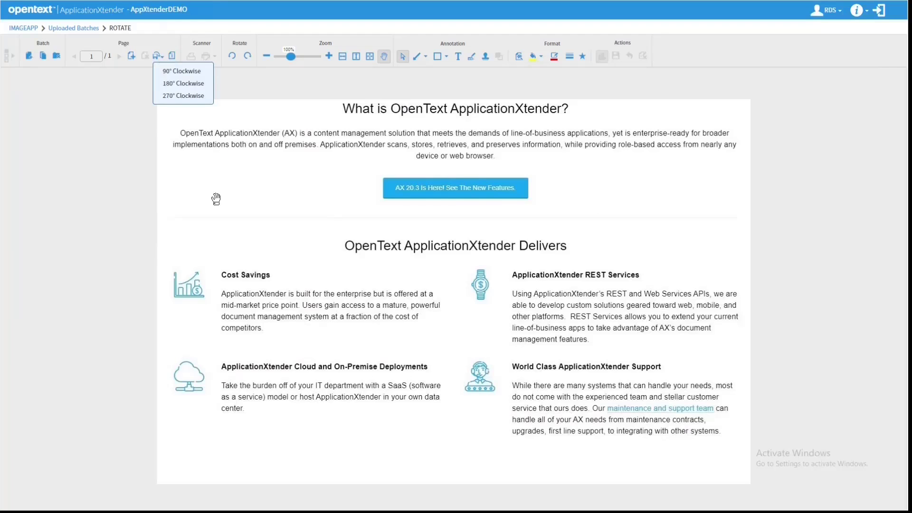
pyautogui.click(343, 252)
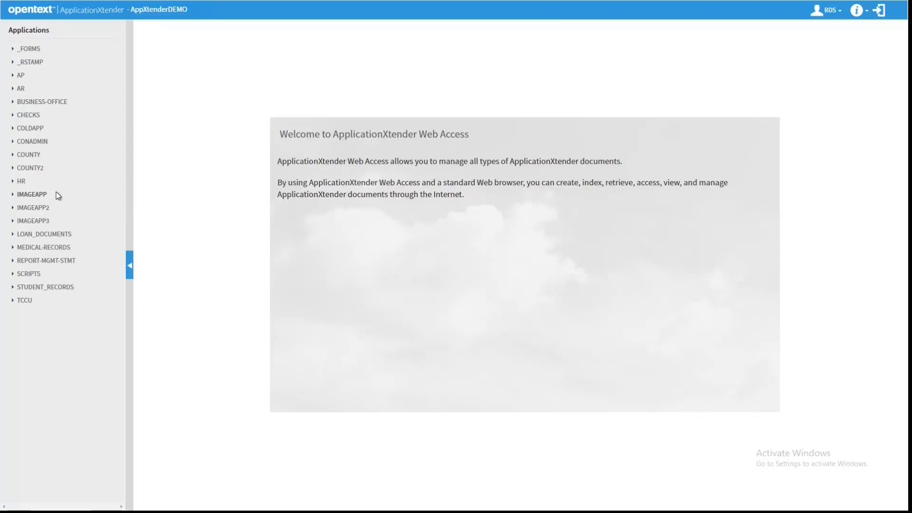
# Run a new query on the IMAGEAPP application without any search criteria
pyautogui.click(41, 195)
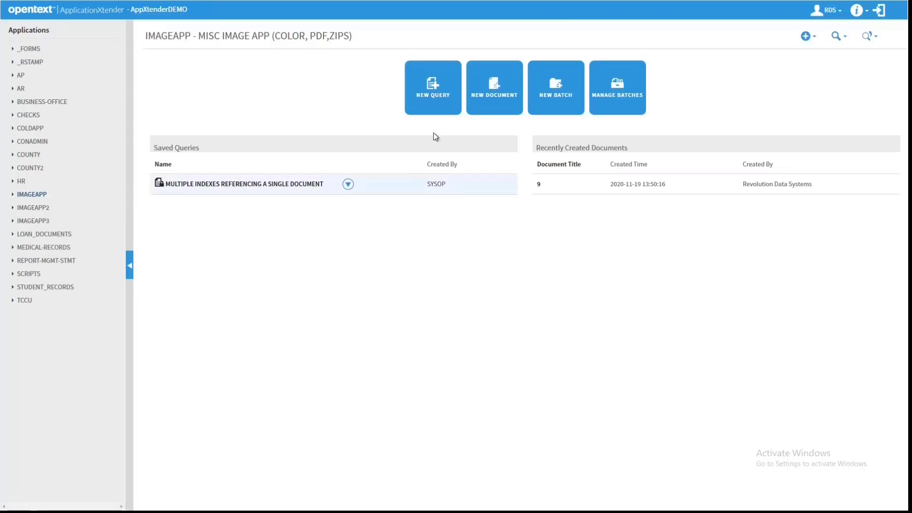
pyautogui.click(444, 111)
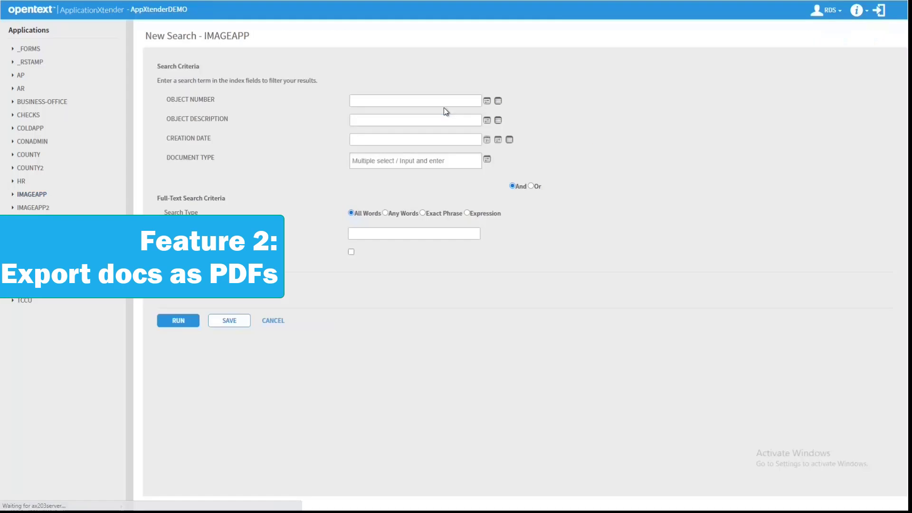
pyautogui.click(196, 321)
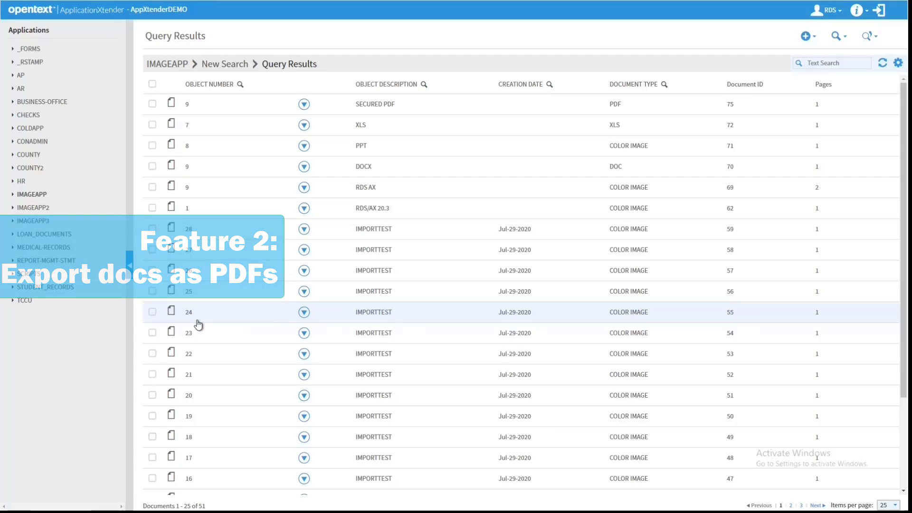
# Export the contents of the first seven query results in PDF format, saving AXExport-20201120-032207.zip to the Desktop, and open that archive
pyautogui.click(152, 104)
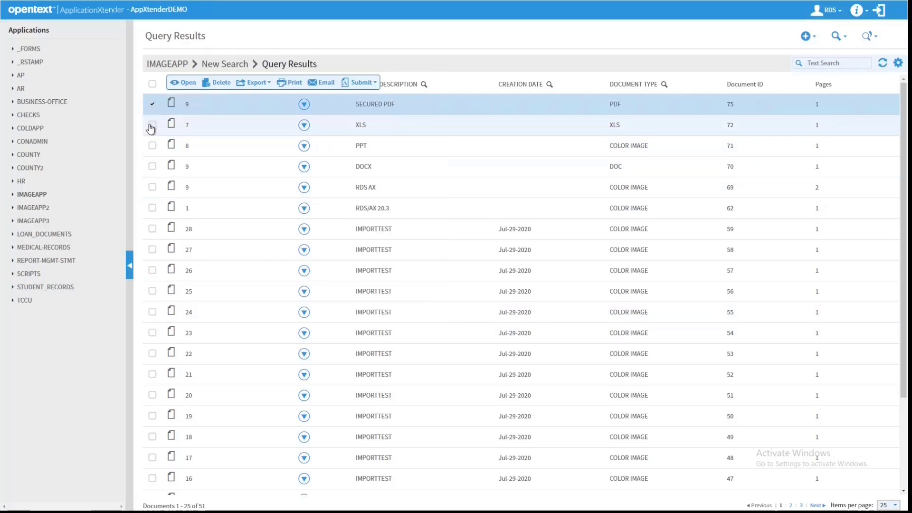
pyautogui.click(152, 125)
pyautogui.click(153, 147)
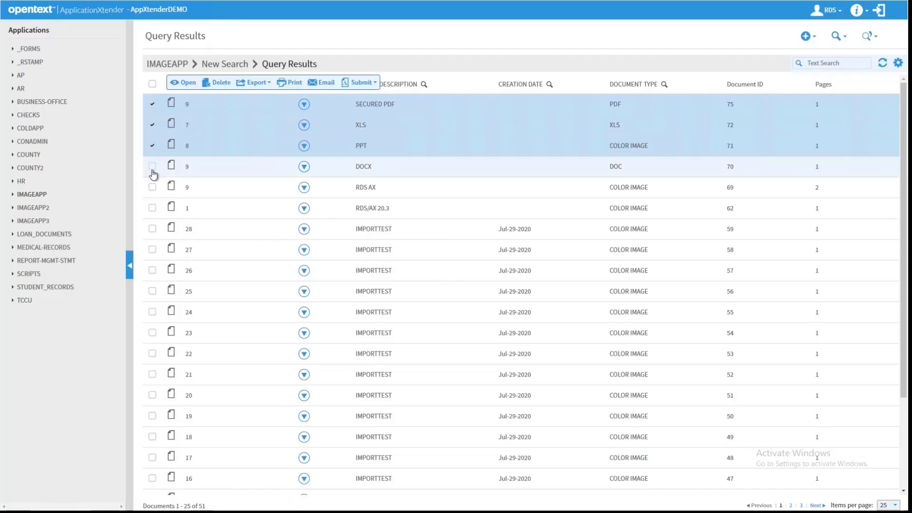
pyautogui.click(152, 167)
pyautogui.click(153, 188)
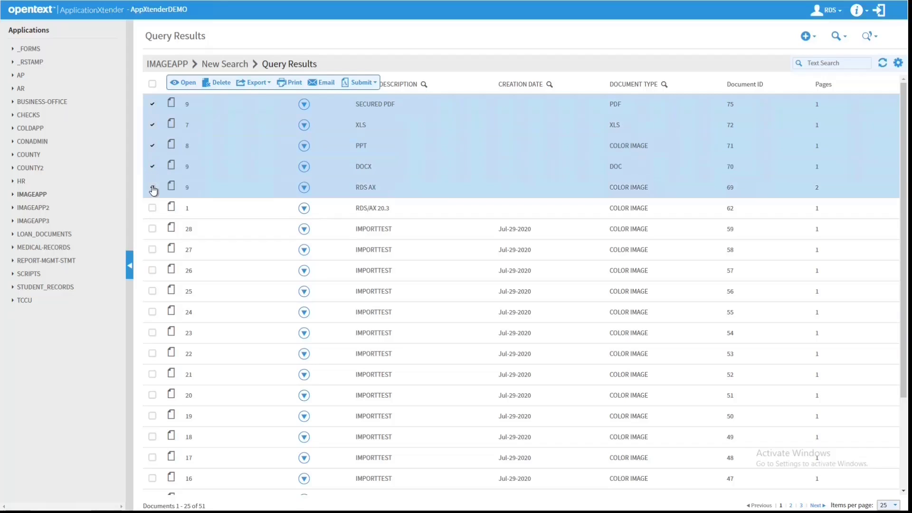
pyautogui.click(152, 208)
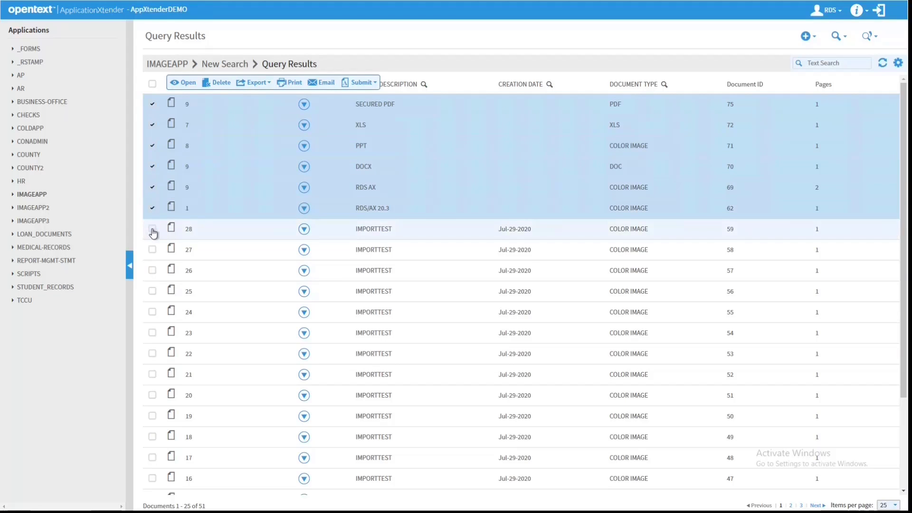
pyautogui.click(152, 229)
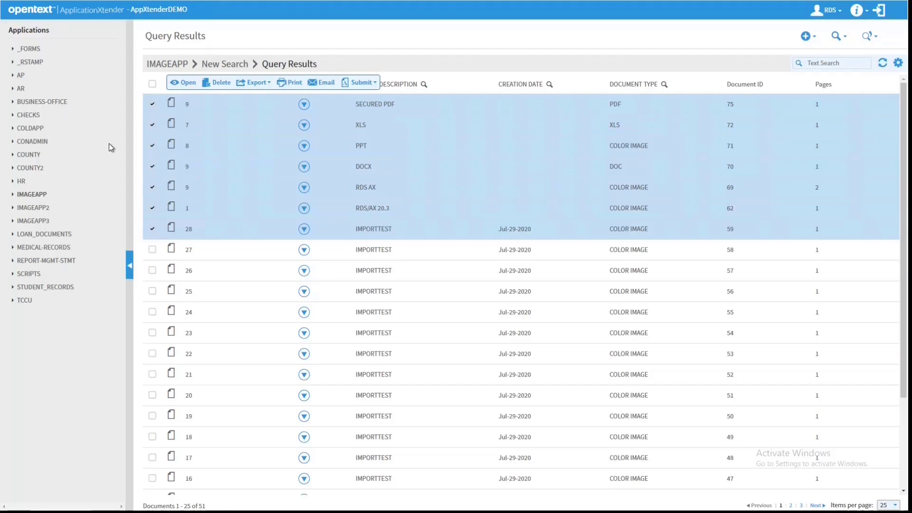
pyautogui.click(258, 86)
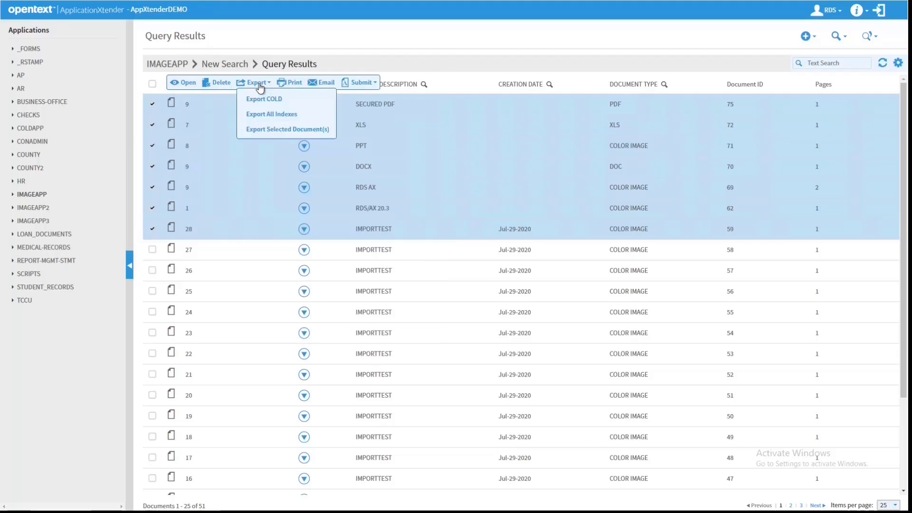
pyautogui.click(279, 130)
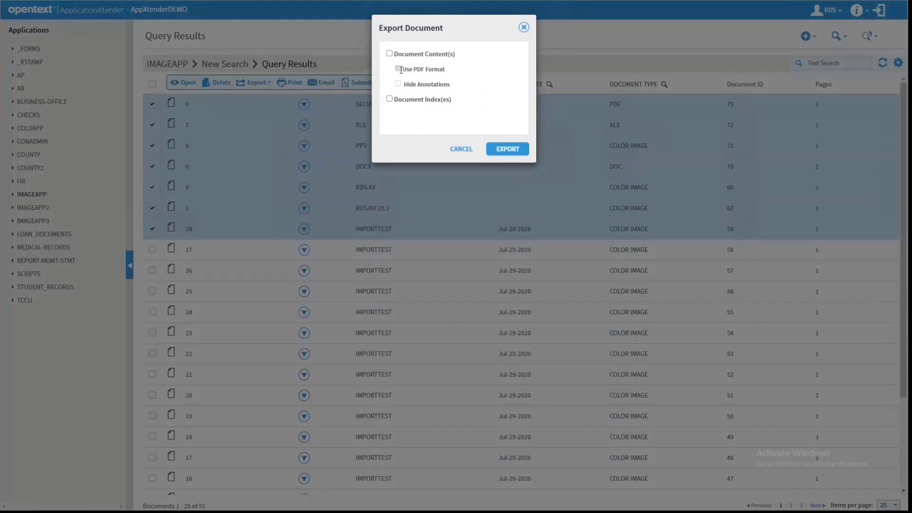
pyautogui.click(398, 69)
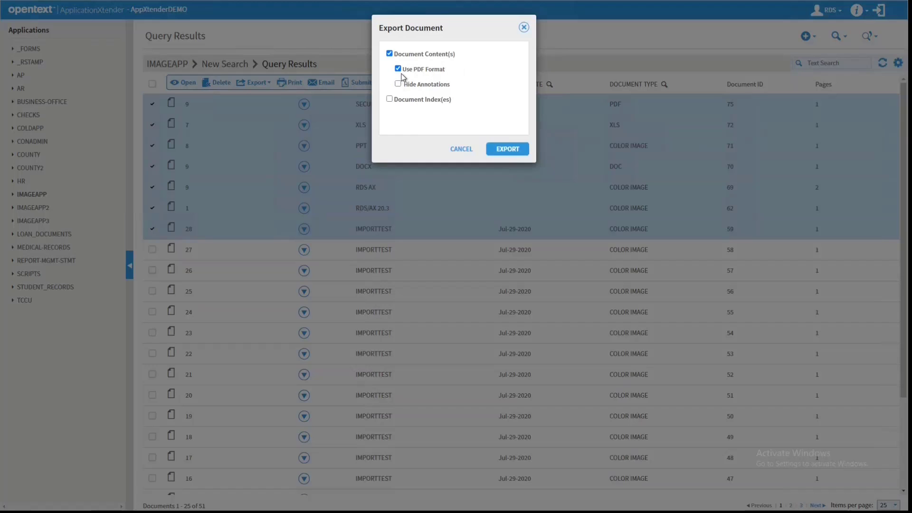
pyautogui.click(504, 147)
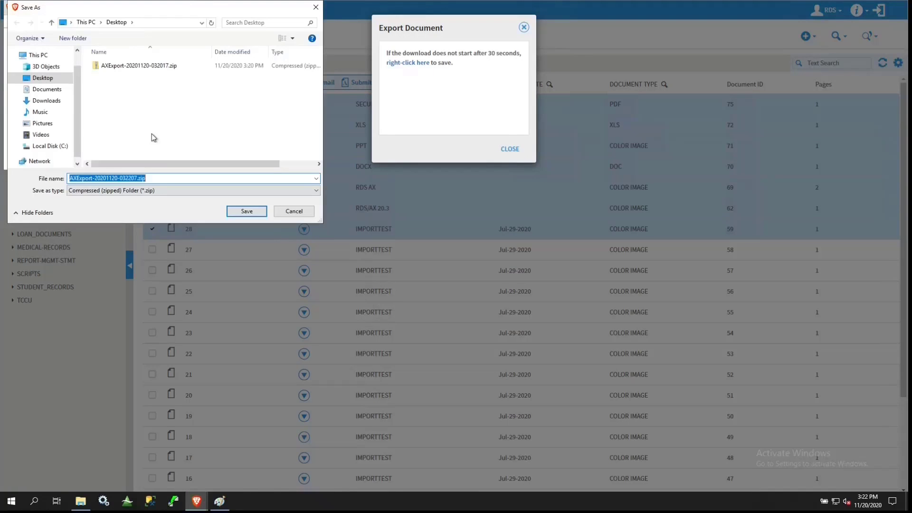
pyautogui.click(259, 214)
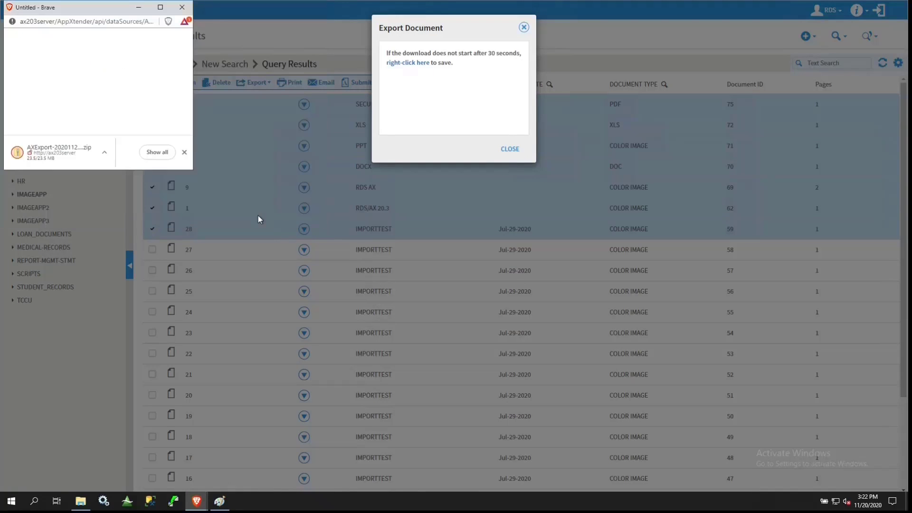
pyautogui.click(62, 153)
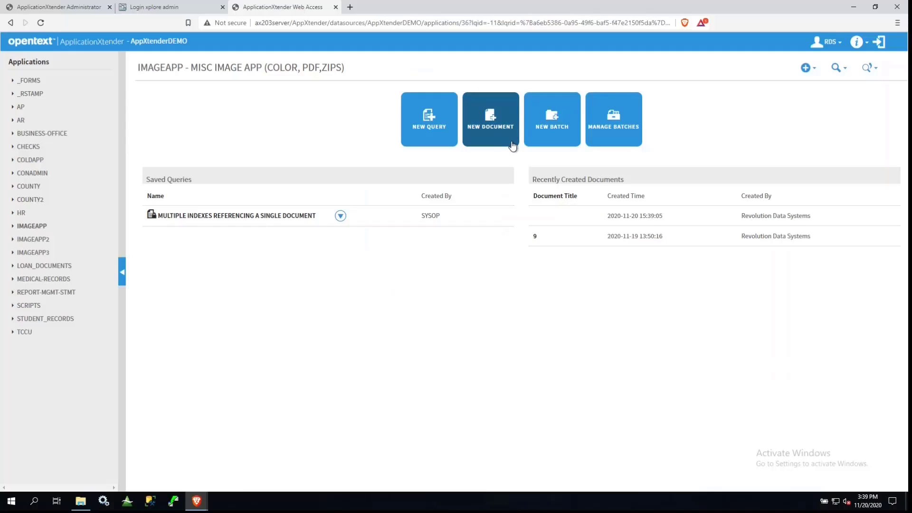
# Start a new document in IMAGEAPP and upload 9-file0001.pdf from the Desktop as its page
pyautogui.click(509, 144)
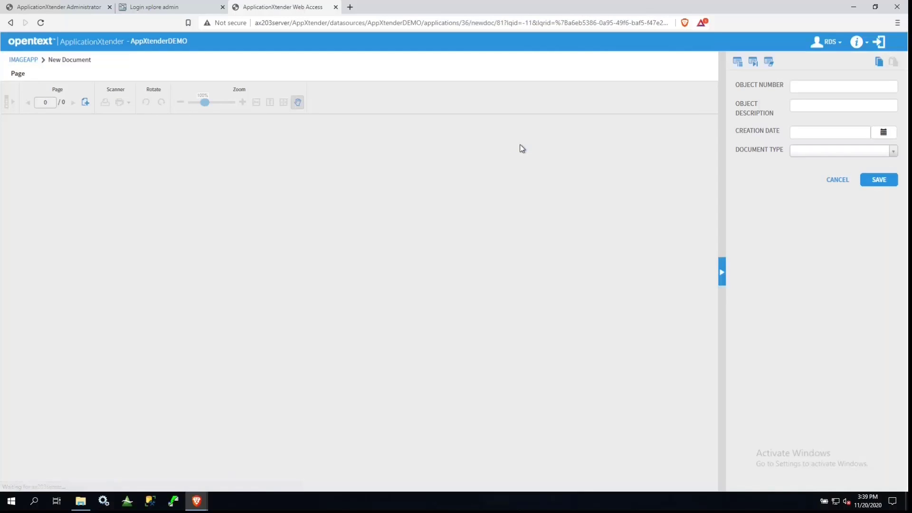
pyautogui.click(85, 102)
pyautogui.click(403, 99)
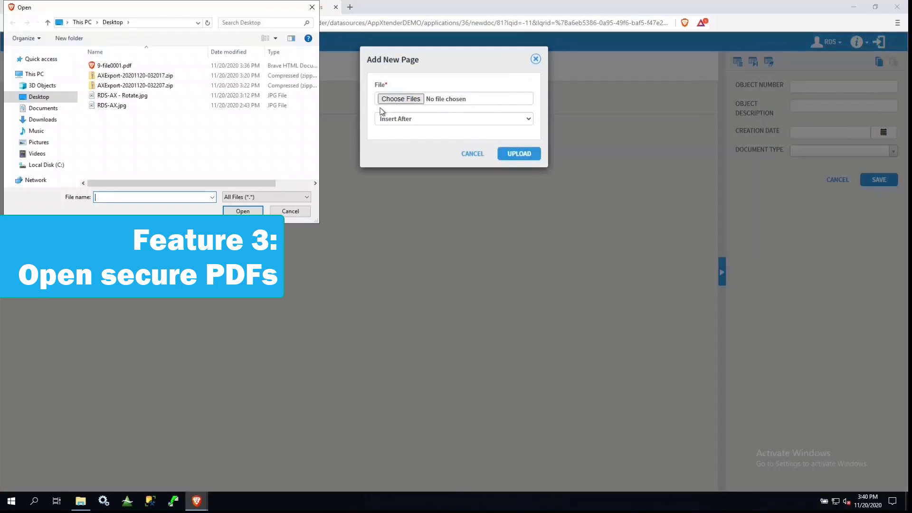
pyautogui.click(117, 66)
pyautogui.doubleClick(116, 66)
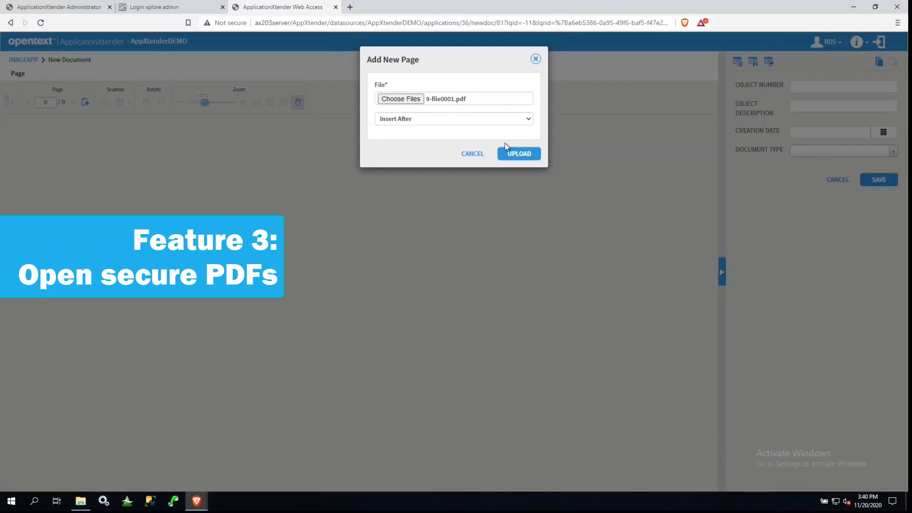
pyautogui.click(523, 155)
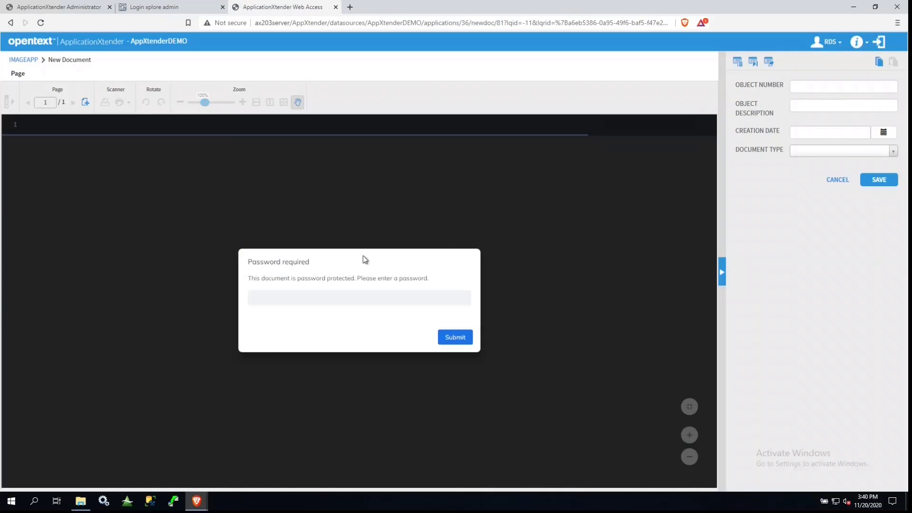
# Set the new document's object description to ENCRYPTED PDF 02 and its document type to PDF
pyautogui.click(808, 107)
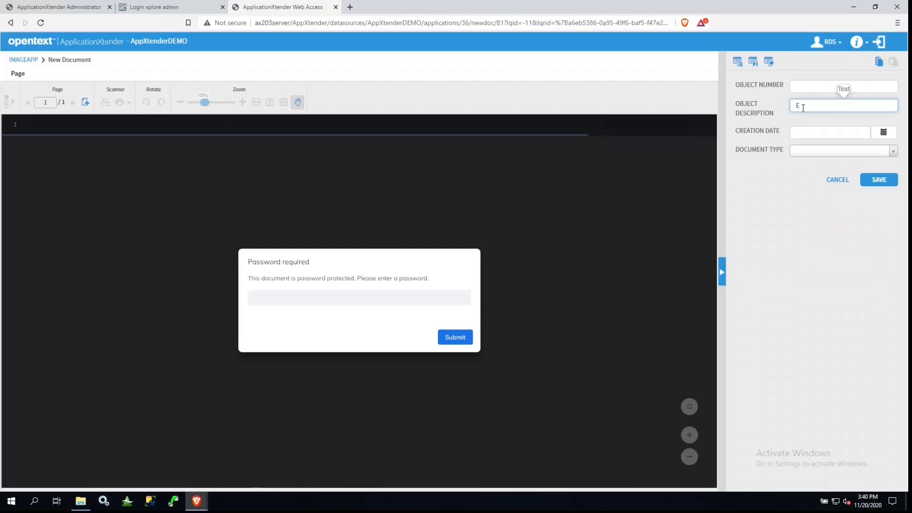
pyautogui.write('ENCRYPTED PDF 02')
pyautogui.click(863, 150)
pyautogui.scroll(-5, 820, 223)
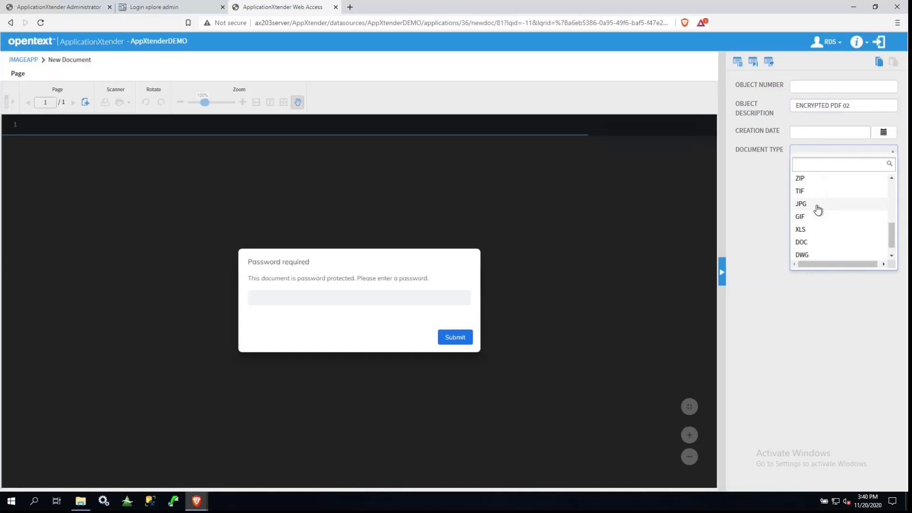
pyautogui.scroll(3, 815, 211)
pyautogui.click(812, 215)
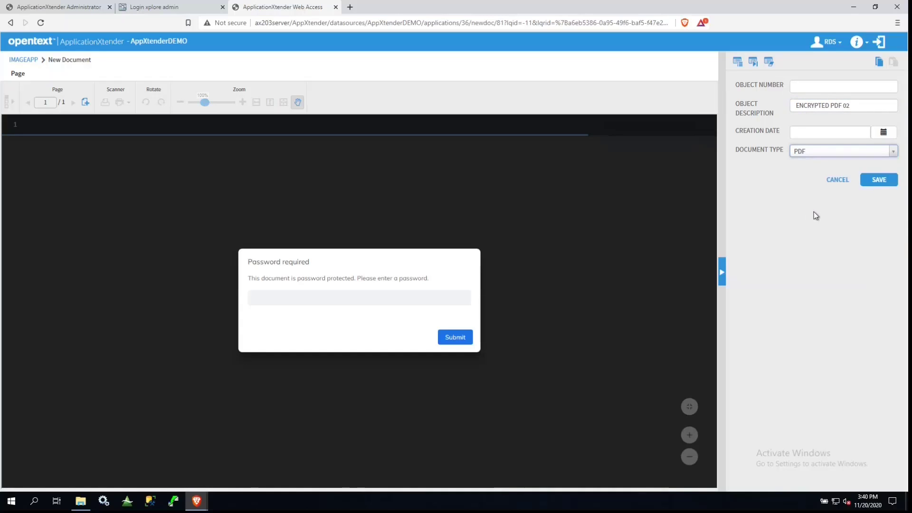
# Save the new document and run a new IMAGEAPP query without any search criteria
pyautogui.click(876, 183)
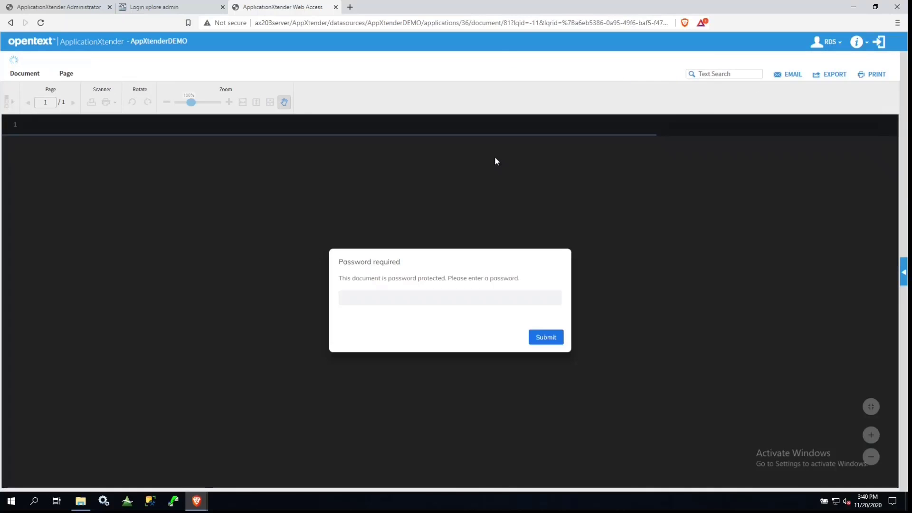
pyautogui.click(26, 60)
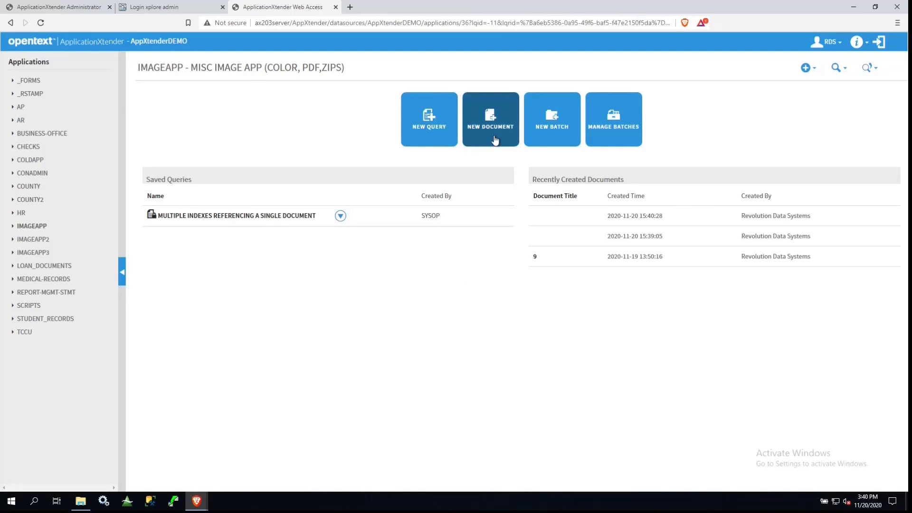
pyautogui.click(414, 137)
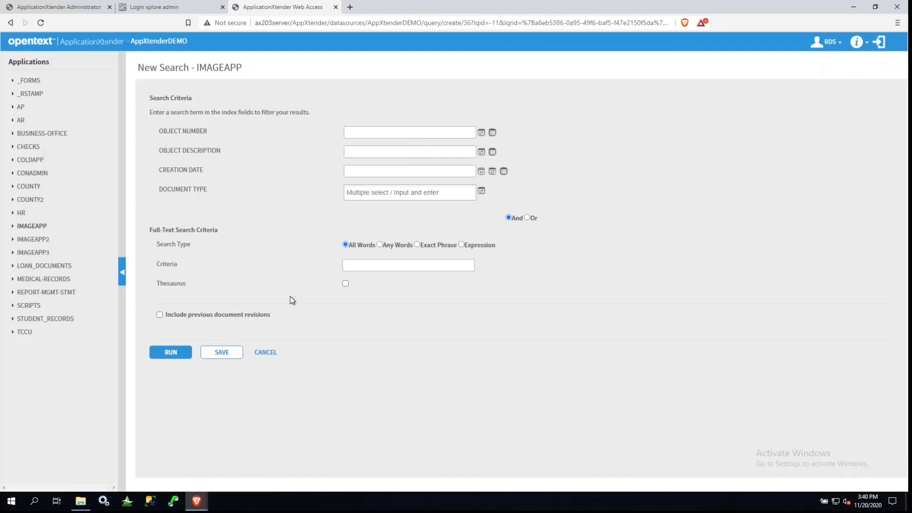
pyautogui.click(179, 356)
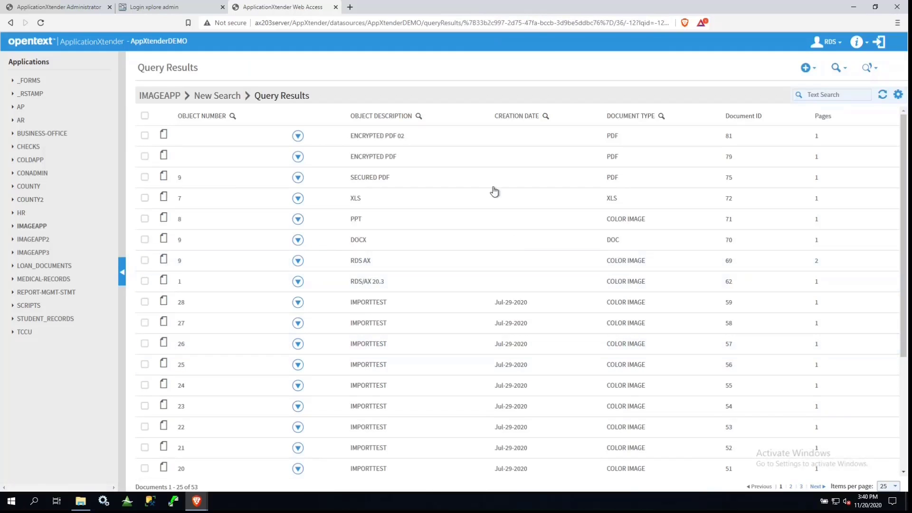
# Open the ENCRYPTED PDF 02 document, enter its PDF password to view it, and return to the query results
pyautogui.click(415, 140)
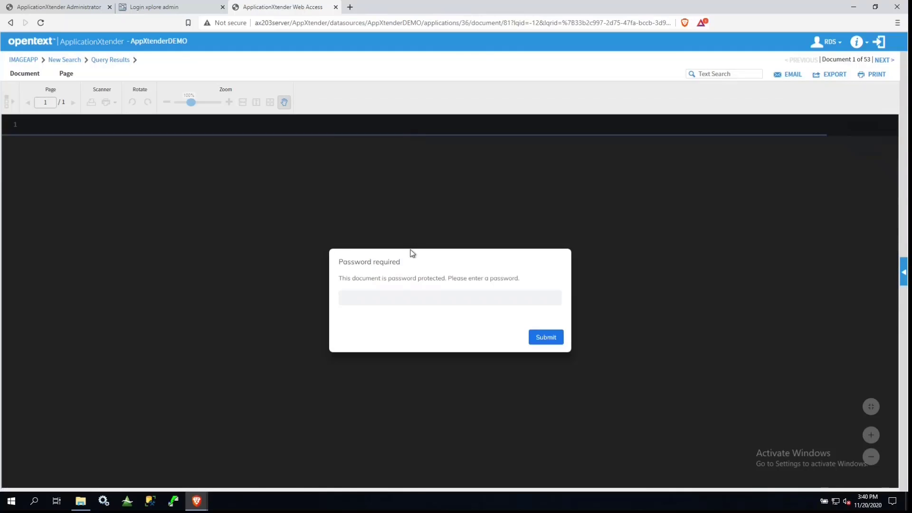
pyautogui.click(390, 299)
pyautogui.write('•')
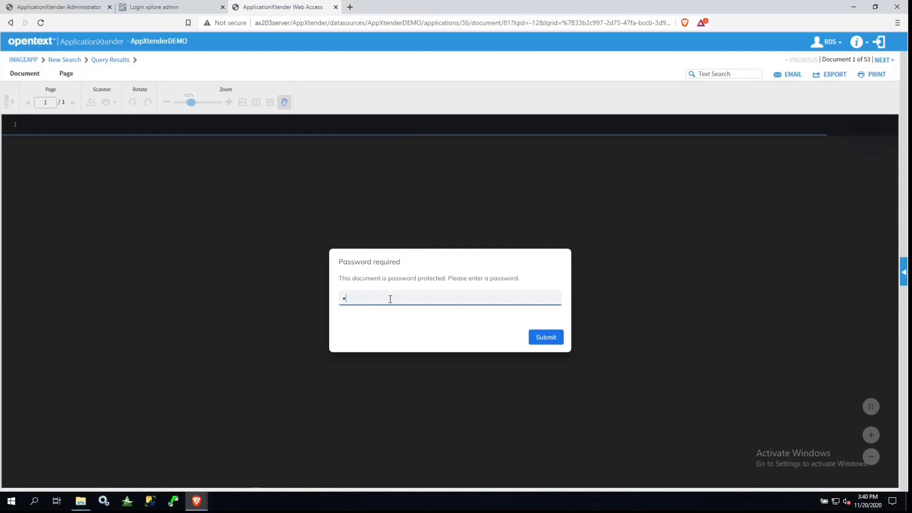
pyautogui.write('•••')
pyautogui.press('Return')
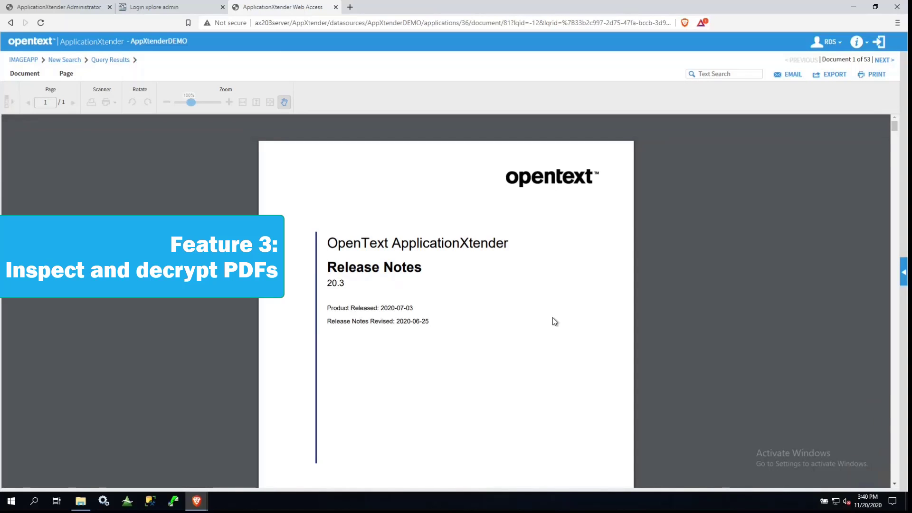
pyautogui.click(112, 61)
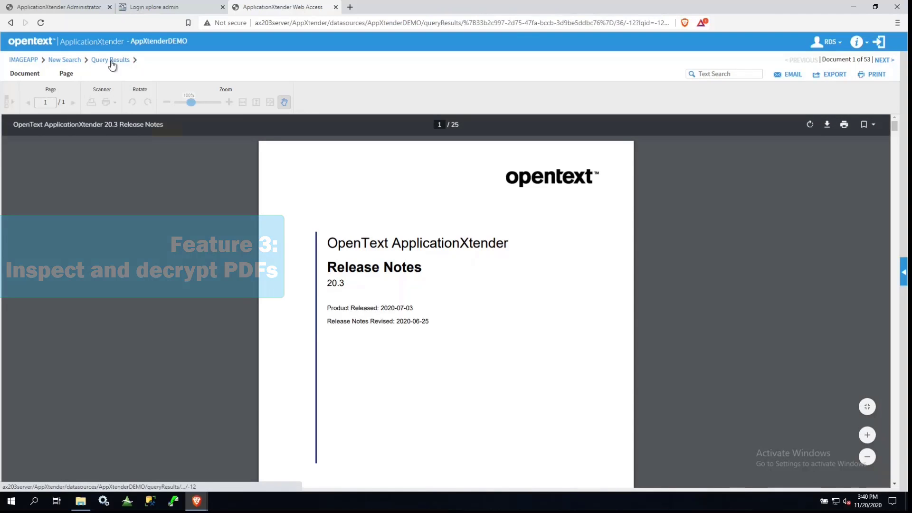
# Enable Inspect PDF File in the data source's Import user settings and save the settings
pyautogui.click(830, 45)
pyautogui.click(831, 59)
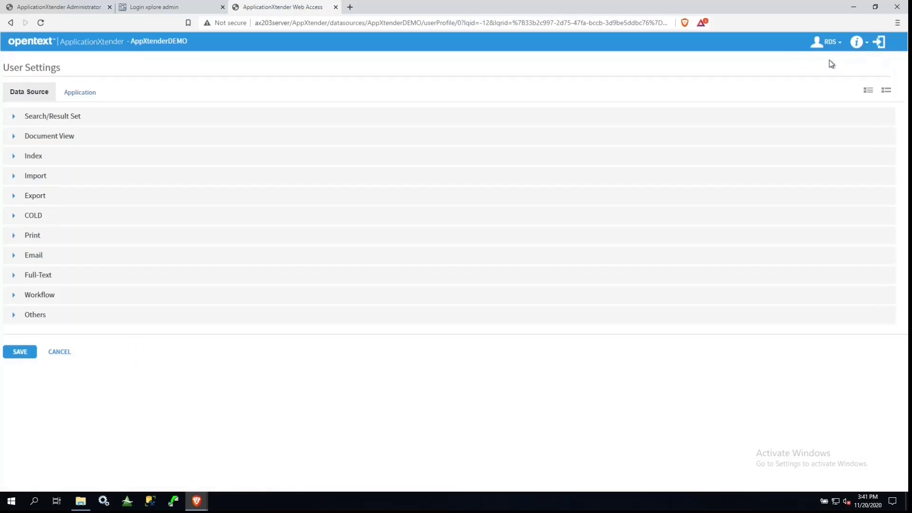
pyautogui.click(13, 178)
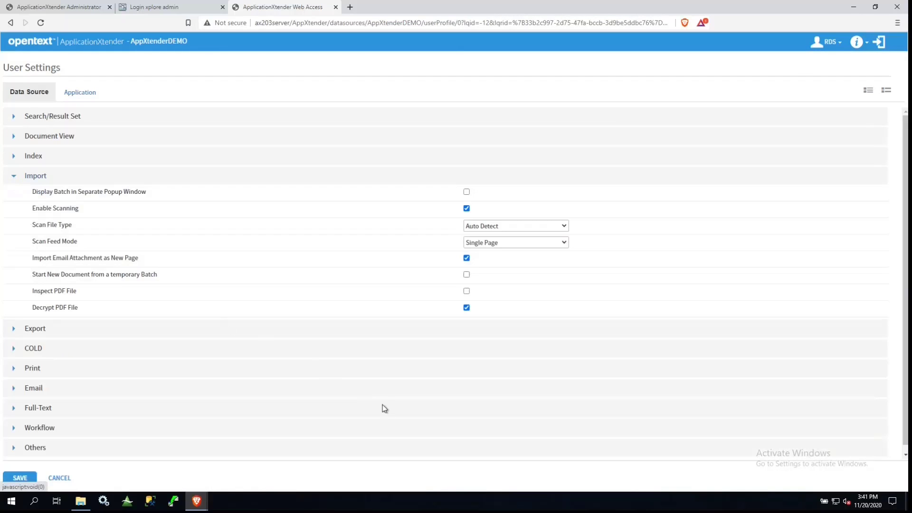
pyautogui.scroll(-1, 389, 408)
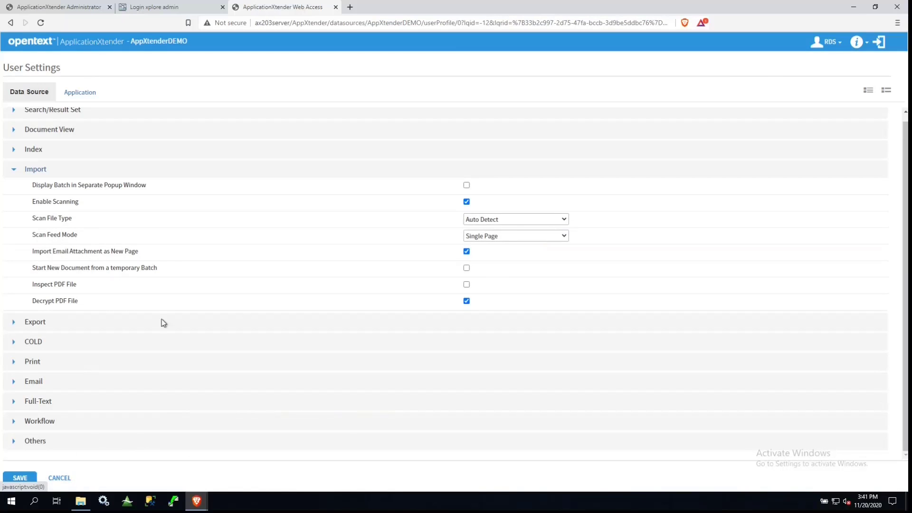
pyautogui.click(466, 285)
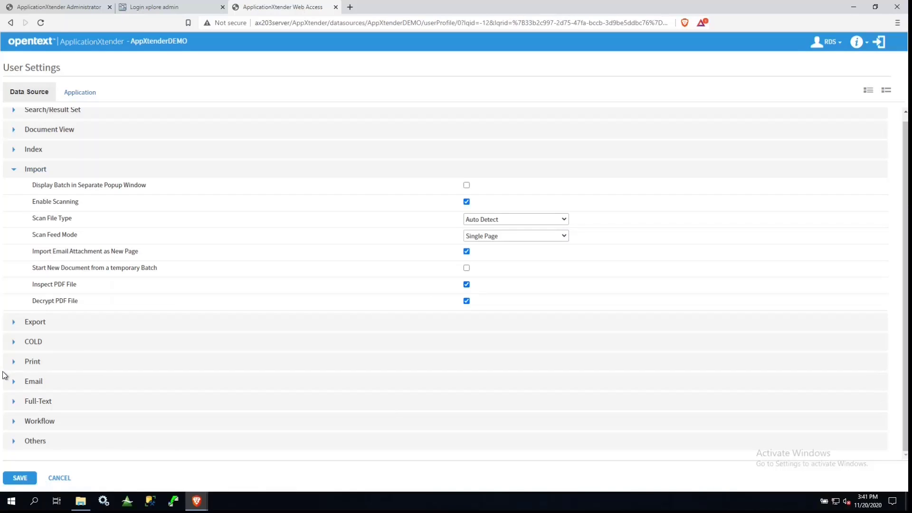
pyautogui.click(39, 479)
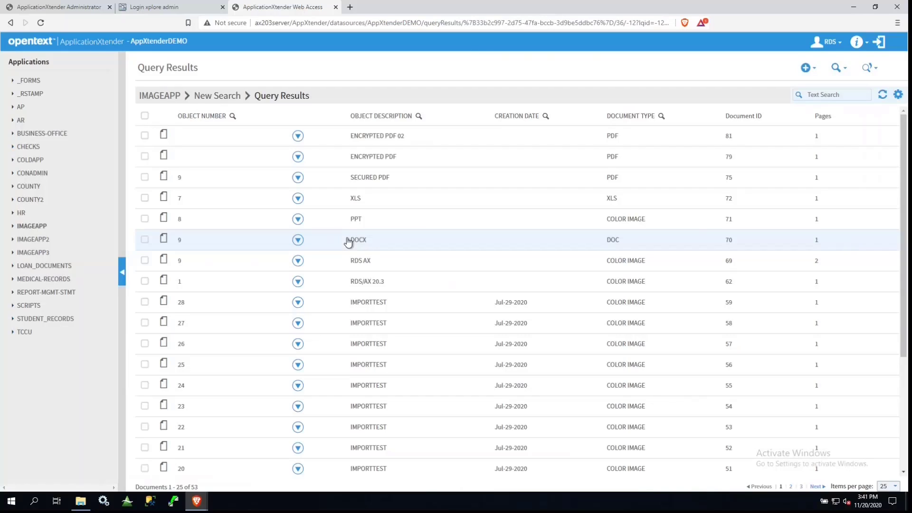
# Reopen the ENCRYPTED PDF 02 document from the query results
pyautogui.click(403, 142)
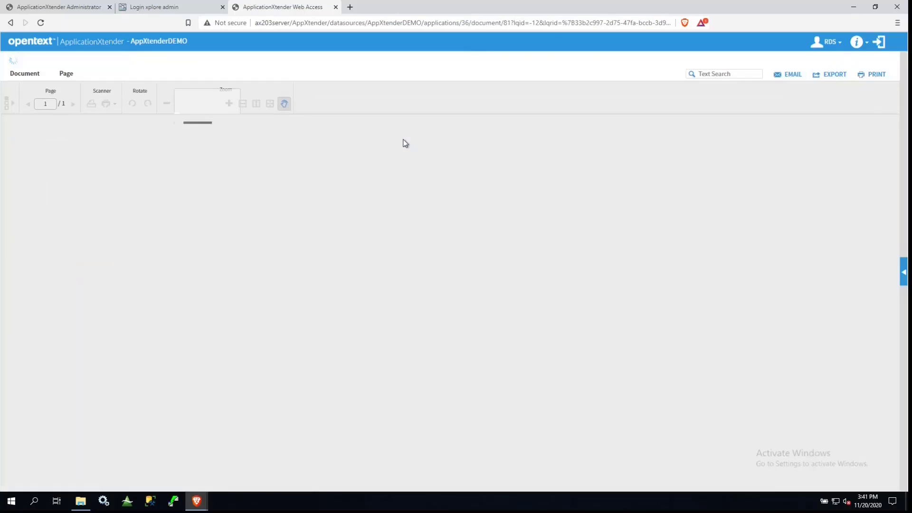